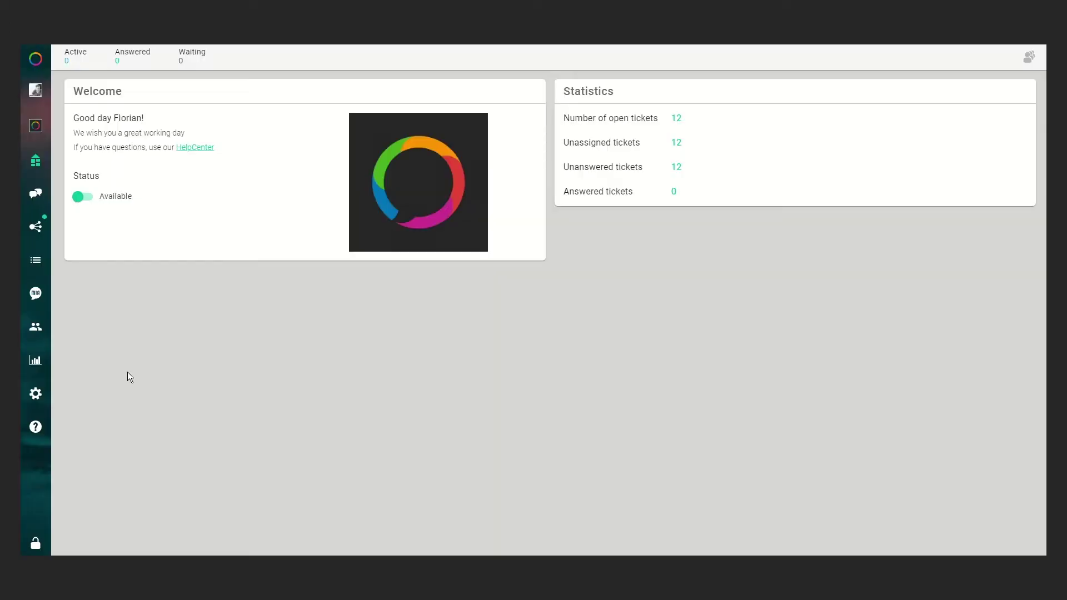
Go to Settings, expand Account and show the WhatsApp Notification Templates list
{"action": "mouse_move", "coordinate": [48, 400]}
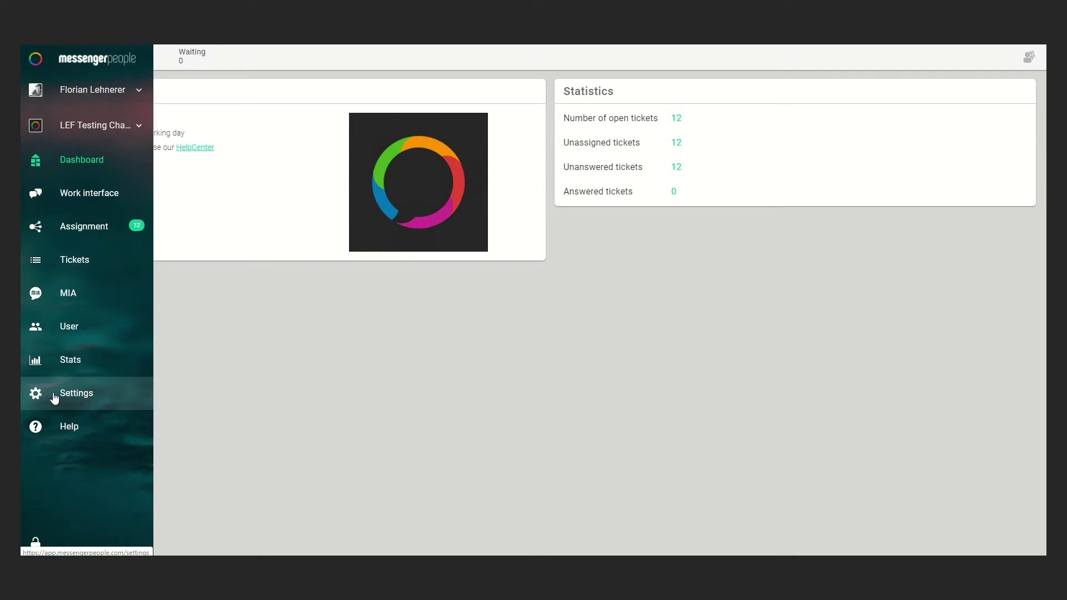
{"action": "left_click", "coordinate": [108, 394]}
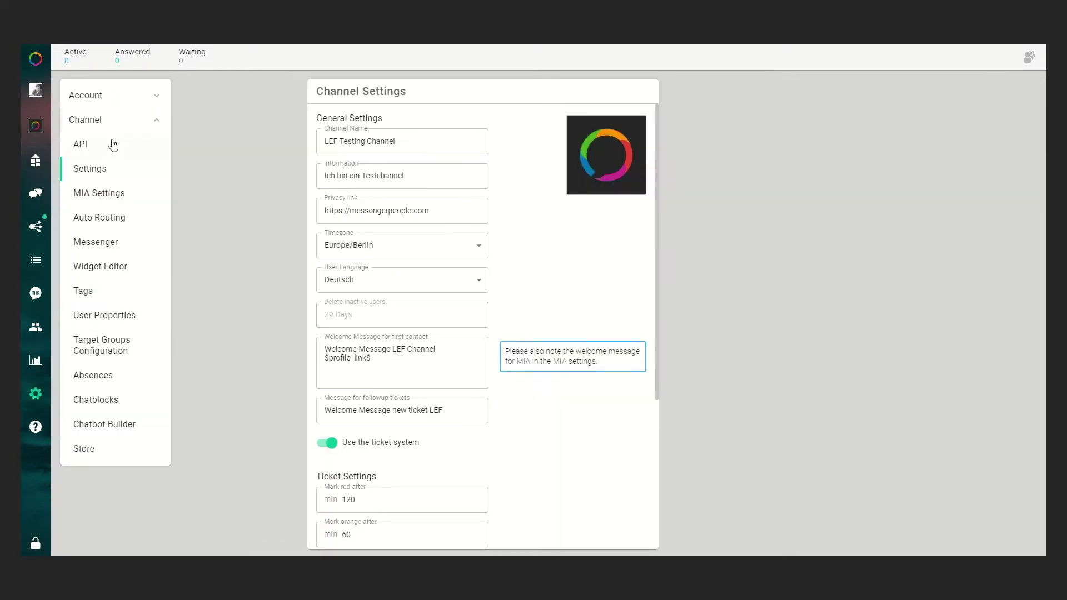
{"action": "left_click", "coordinate": [114, 97]}
{"action": "left_click", "coordinate": [116, 261]}
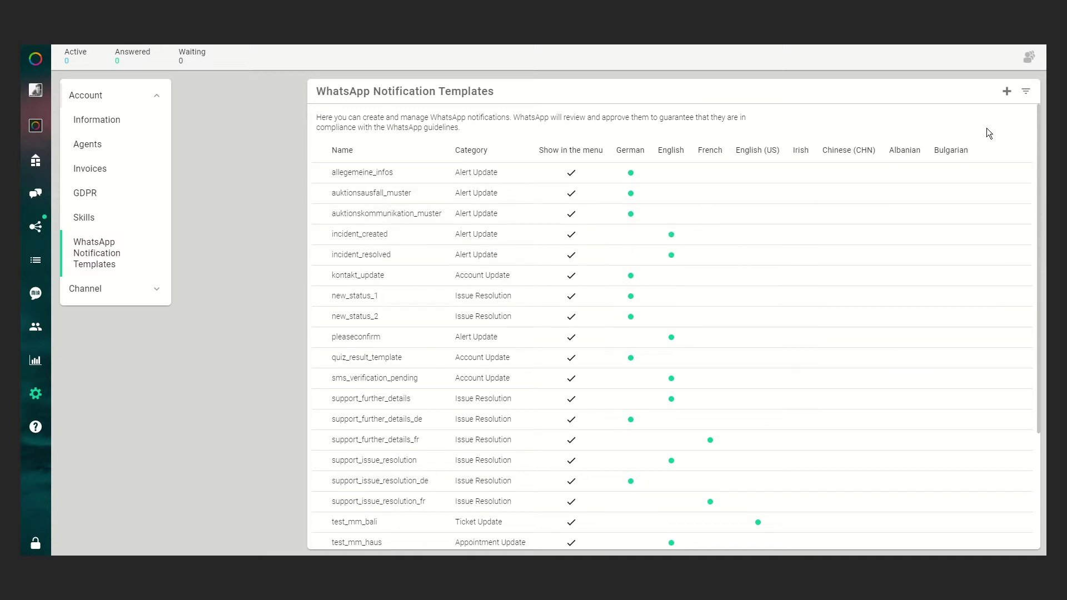
Start a new notification template named 'templatepicture'
{"action": "left_click", "coordinate": [1007, 92]}
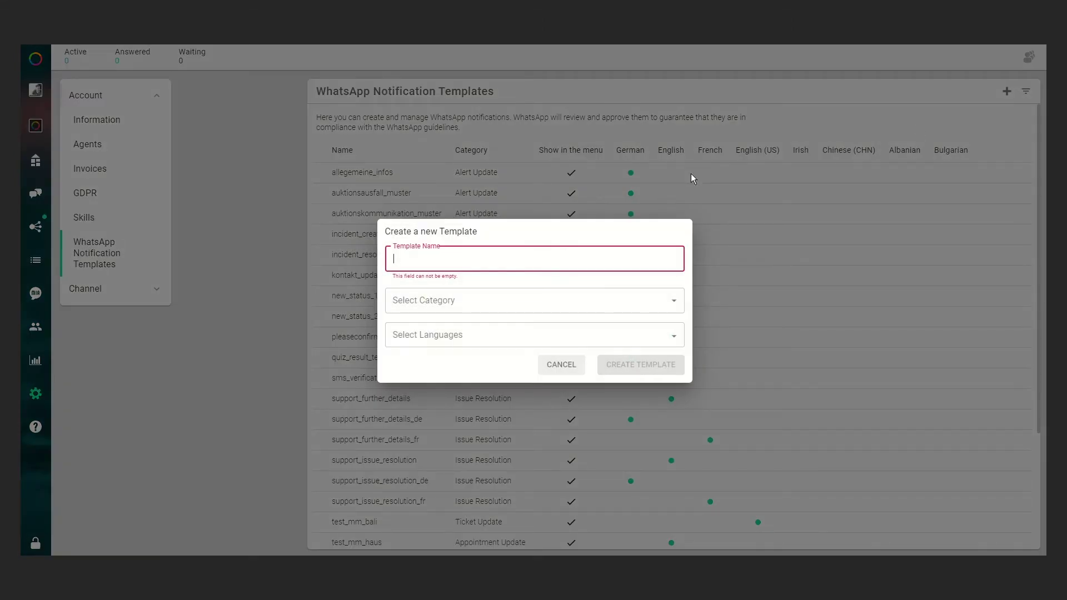
{"action": "type", "text": "templatepo"}
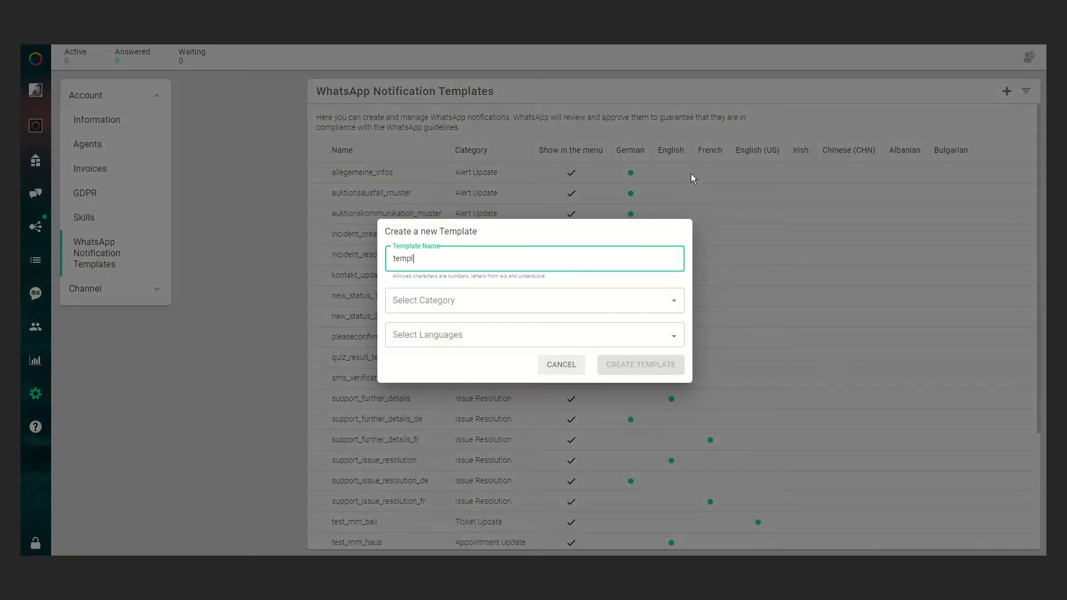
{"action": "key", "text": "BackSpace"}
{"action": "type", "text": "ictuire"}
{"action": "key", "text": "BackSpace"}
{"action": "key", "text": "BackSpace"}
{"action": "type", "text": "re"}
Set the template category to Shipping Update and its language to English
{"action": "left_click", "coordinate": [674, 302]}
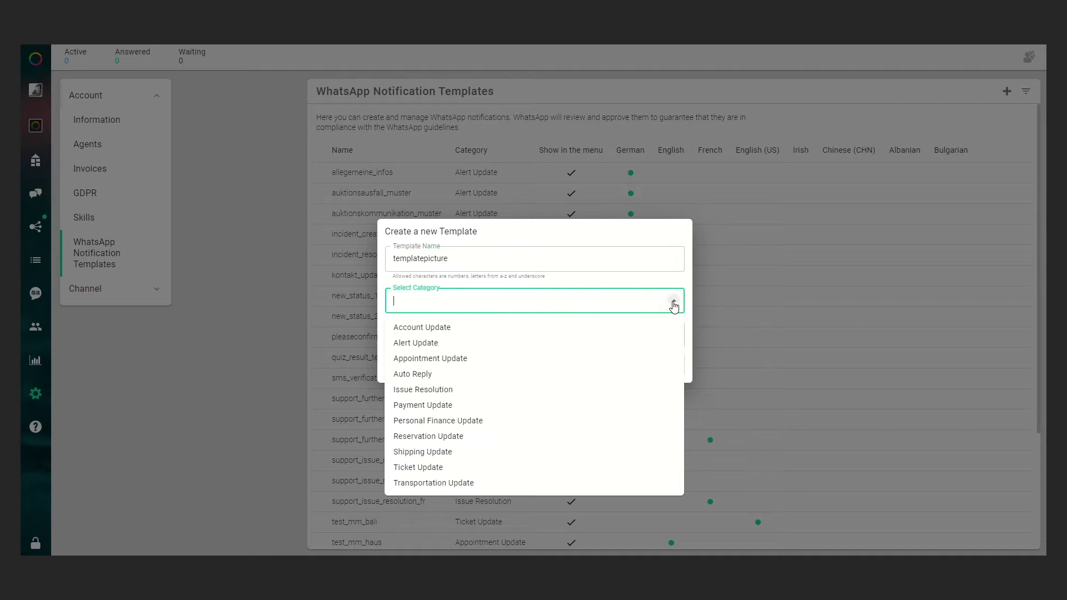
{"action": "left_click", "coordinate": [446, 455]}
{"action": "left_click", "coordinate": [457, 334]}
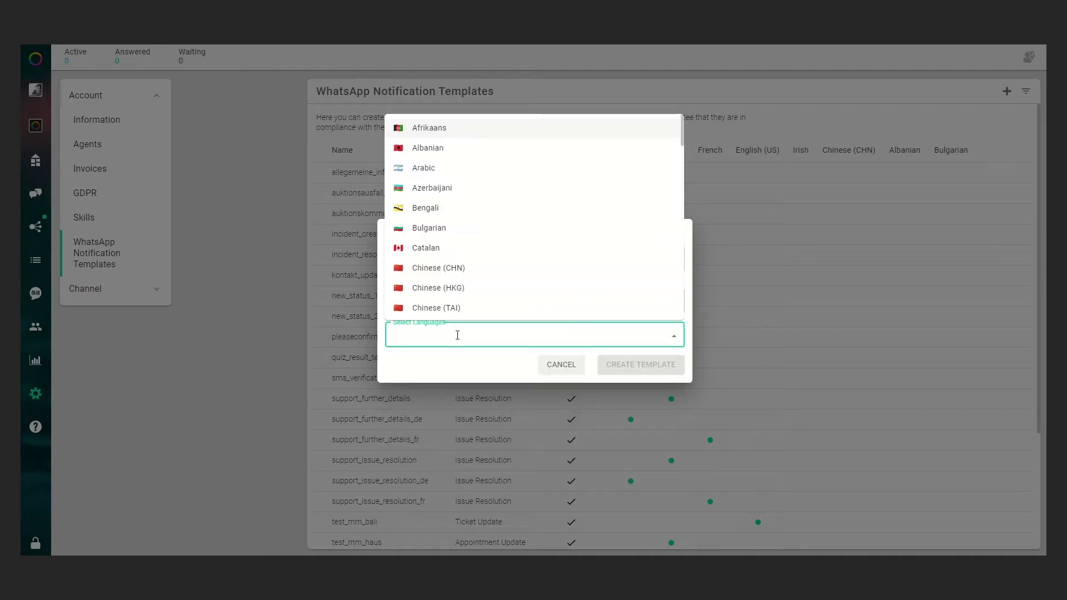
{"action": "type", "text": "engli"}
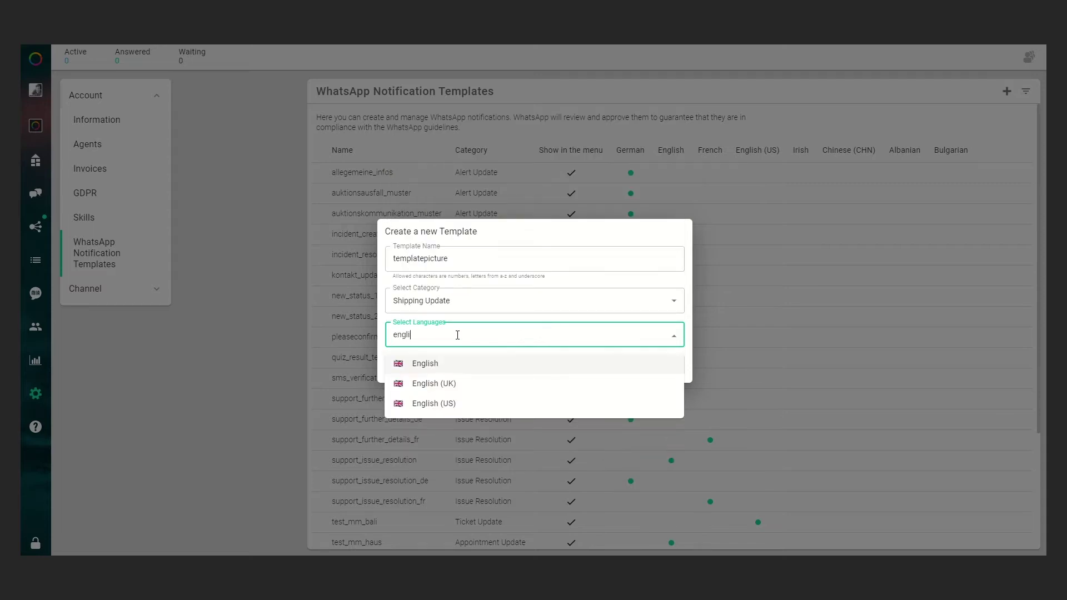
{"action": "left_click", "coordinate": [452, 363]}
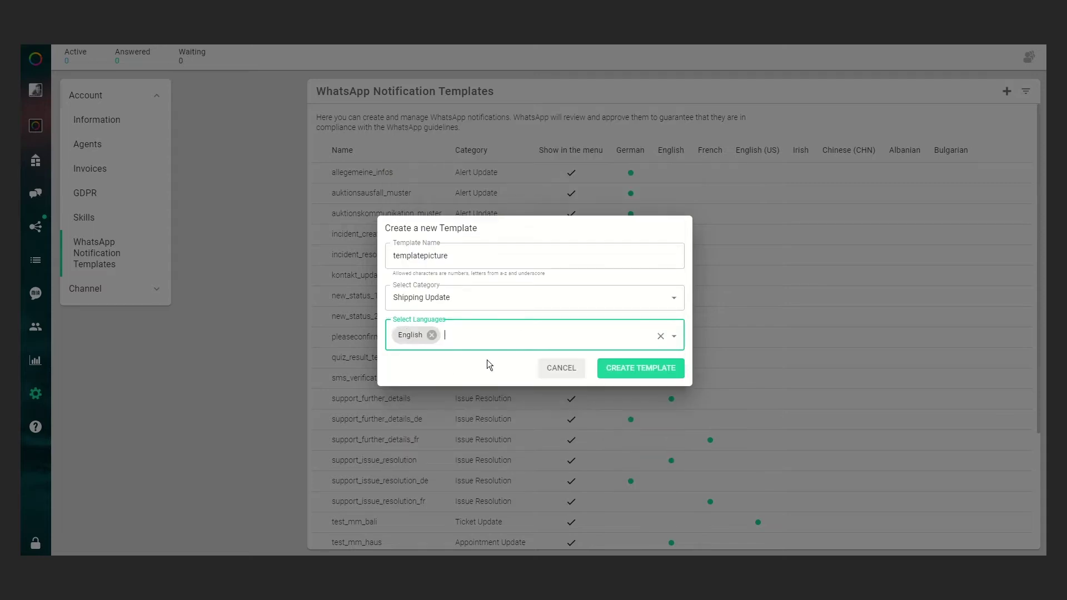
Create the templatepicture template and open its English editor
{"action": "left_click", "coordinate": [646, 371]}
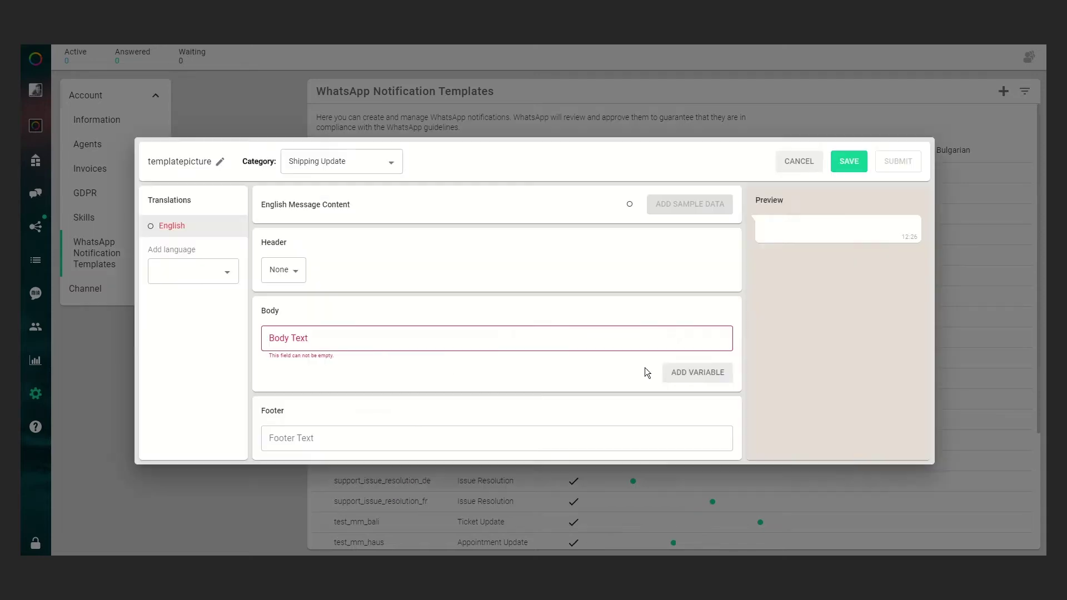
{"action": "left_click", "coordinate": [226, 278]}
{"action": "left_click", "coordinate": [224, 245]}
Make the message header a Media header of type Image
{"action": "left_click", "coordinate": [300, 276]}
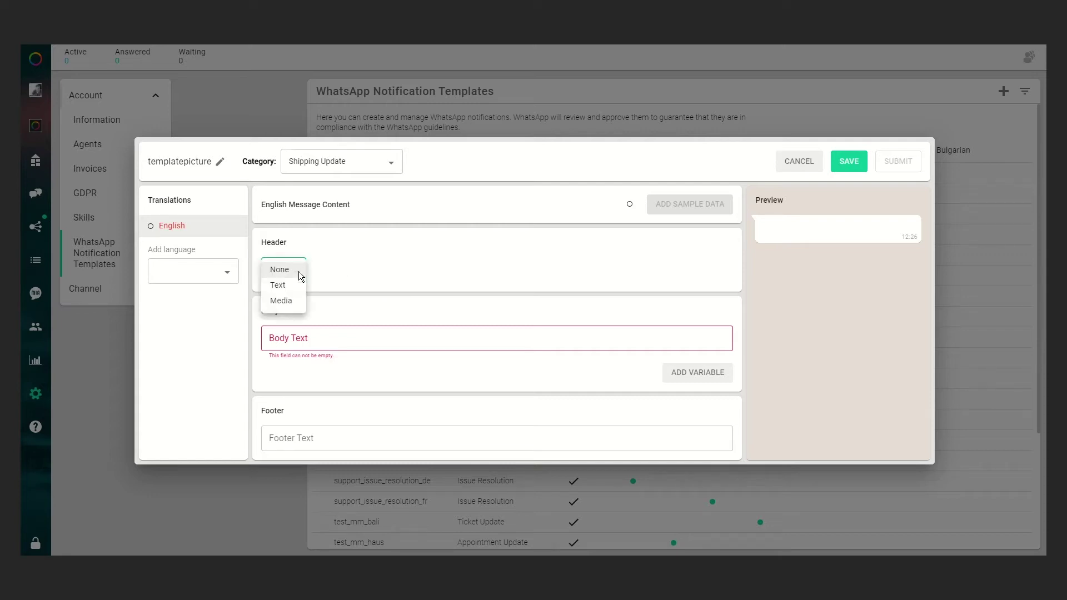
{"action": "left_click", "coordinate": [290, 301]}
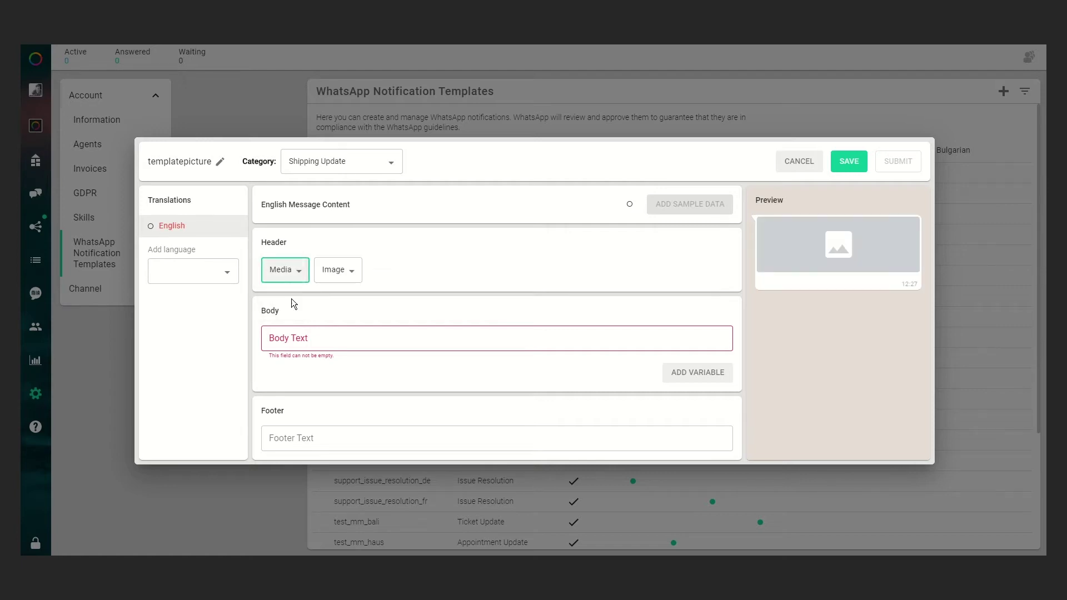
{"action": "left_click", "coordinate": [352, 272]}
{"action": "left_click", "coordinate": [351, 272]}
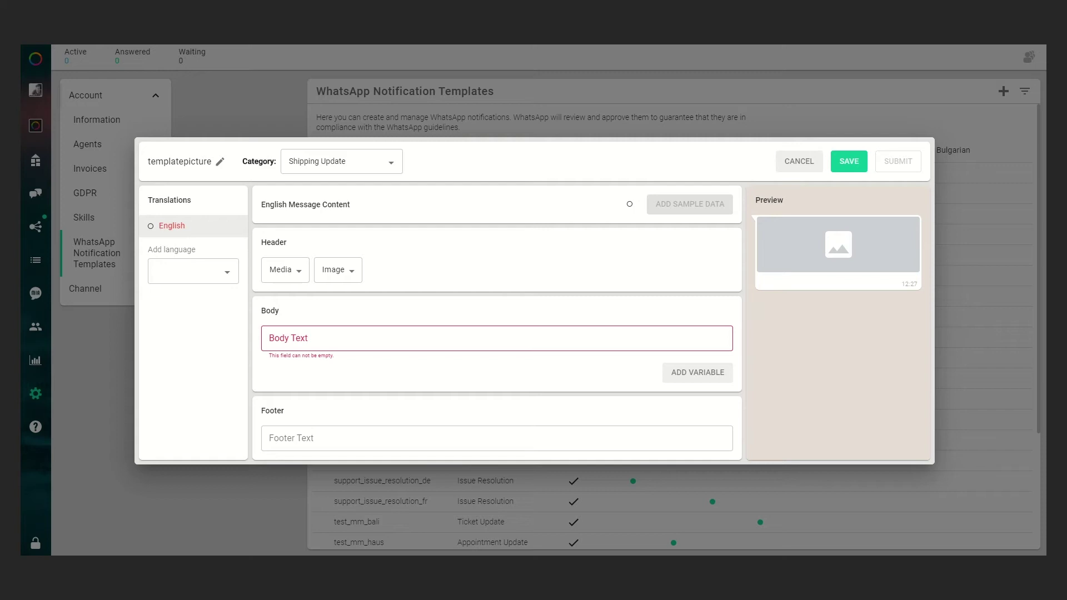
Paste the shipping arrival text into the body and the BookStore Team sign-off into the footer
{"action": "left_click", "coordinate": [303, 338]}
{"action": "type", "text": "Arriving Today: Hi $name\", your $ProductName$ will be deliverd by 8PM.  Track at: http://mp.co/56587 Arriving Today: Hi James, your package with \"MASKED PREY by John Sandford\" will be deliverd by 8PM. .  Track at: http://mp.co/56587"}
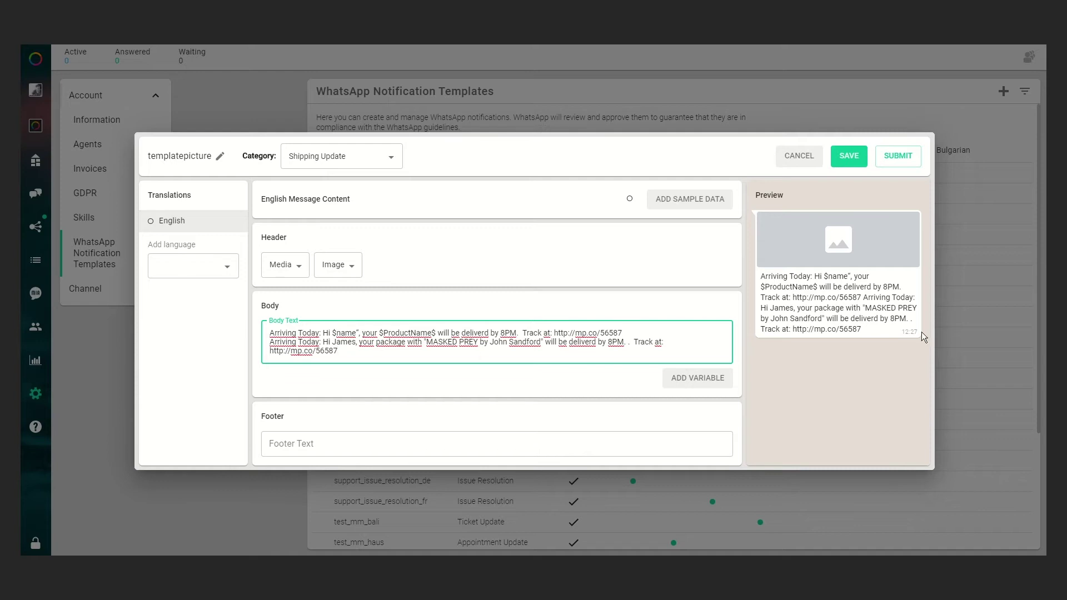
{"action": "key", "text": "Tab"}
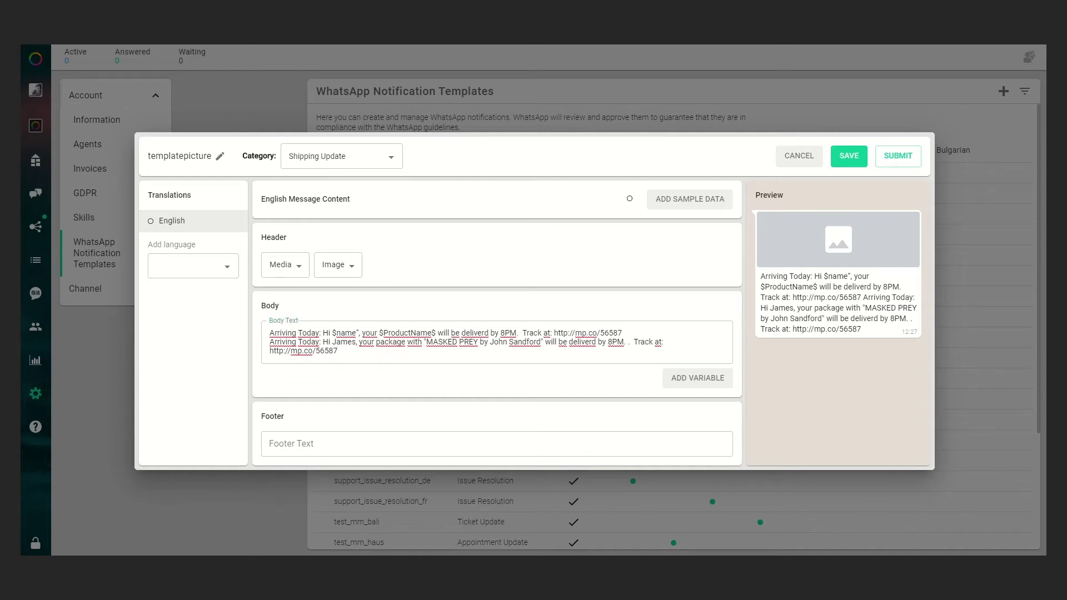
{"action": "left_click", "coordinate": [425, 442]}
{"action": "type", "text": "Footer: Send with Love from the BookStore Team"}
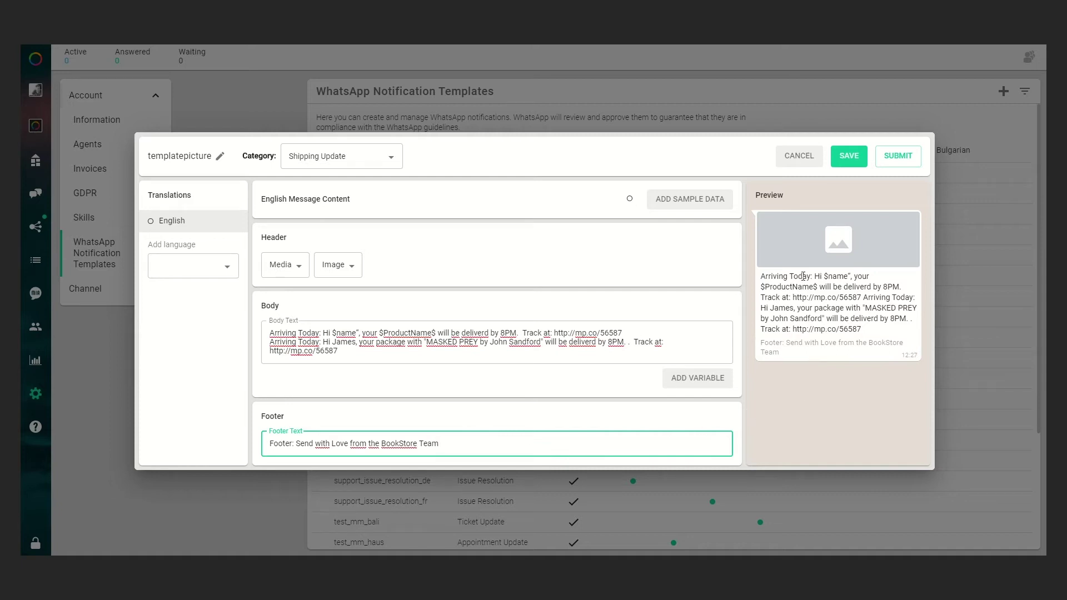
{"action": "left_click_drag", "start_coordinate": [784, 354], "coordinate": [761, 343]}
{"action": "left_click_drag", "start_coordinate": [878, 330], "coordinate": [761, 277]}
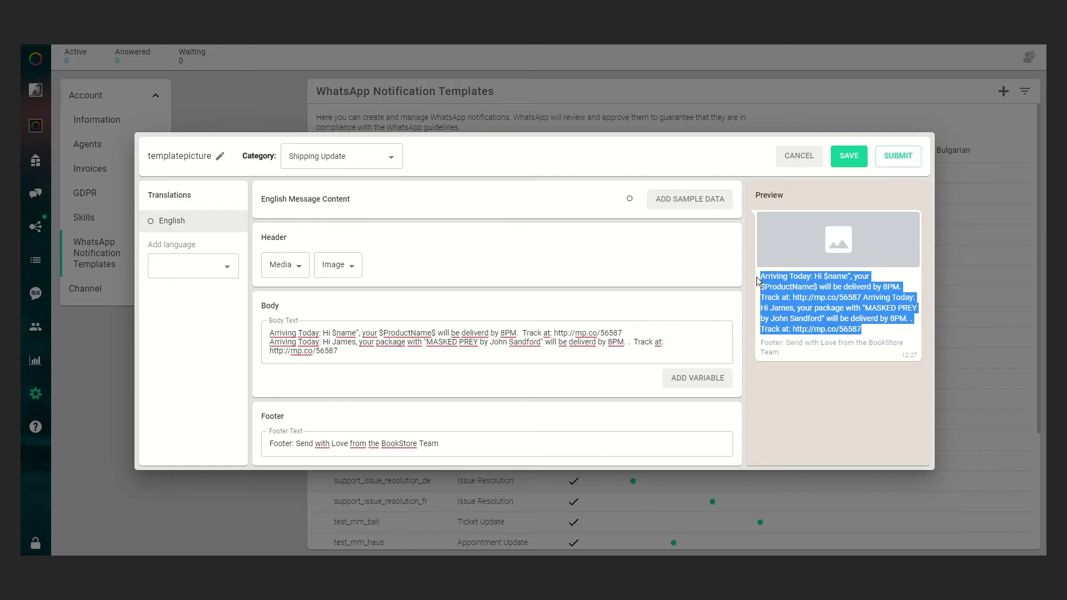
{"action": "left_click", "coordinate": [795, 287]}
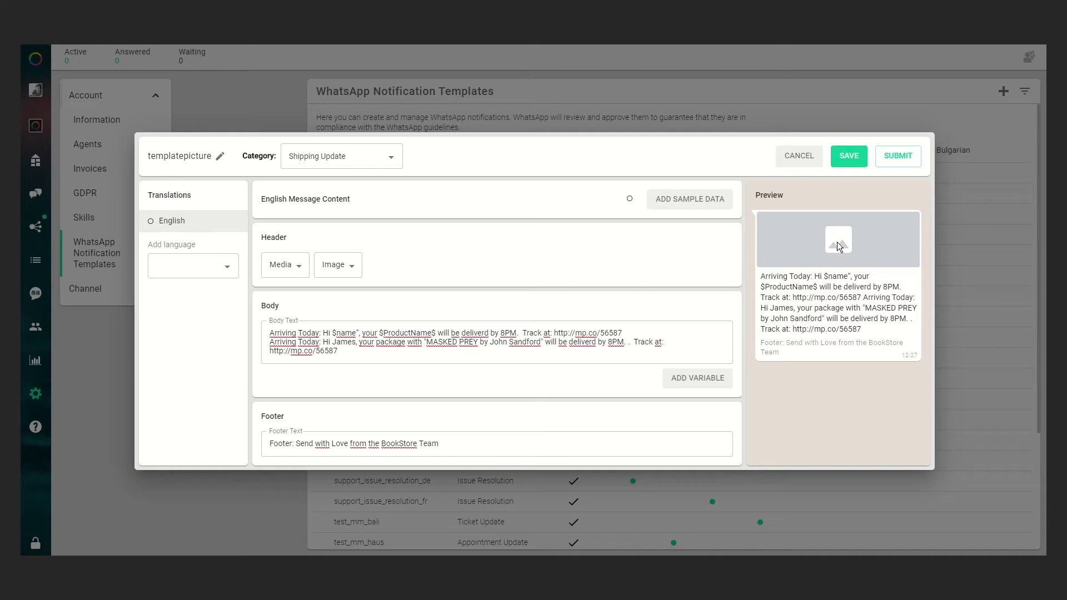
Save Book Store Notification.png as the template's sample header image
{"action": "left_click", "coordinate": [703, 207]}
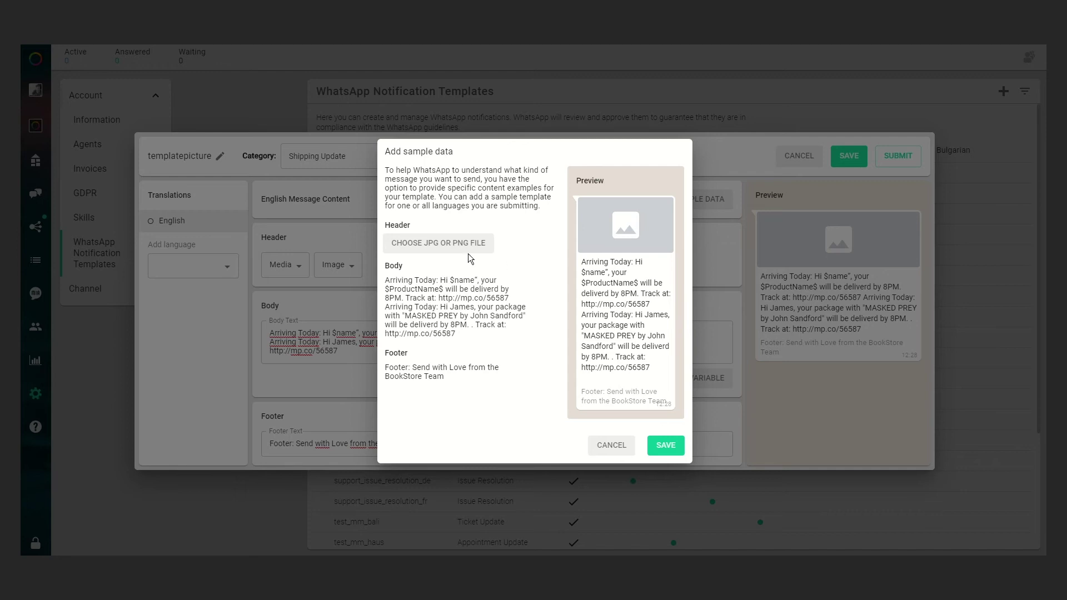
{"action": "left_click", "coordinate": [438, 243]}
{"action": "double_click", "coordinate": [150, 97]}
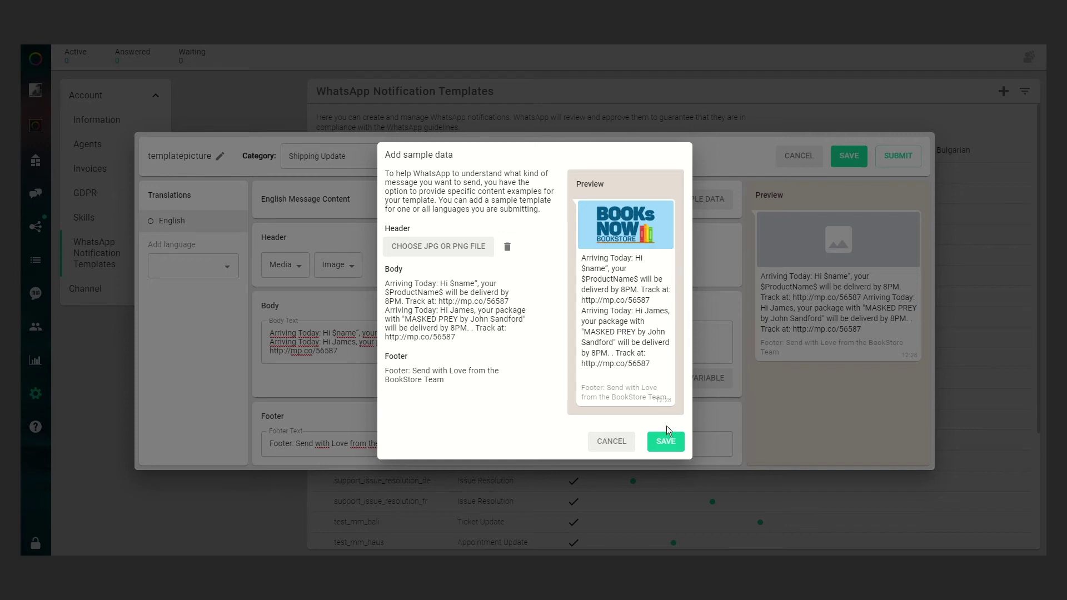
{"action": "left_click", "coordinate": [667, 442]}
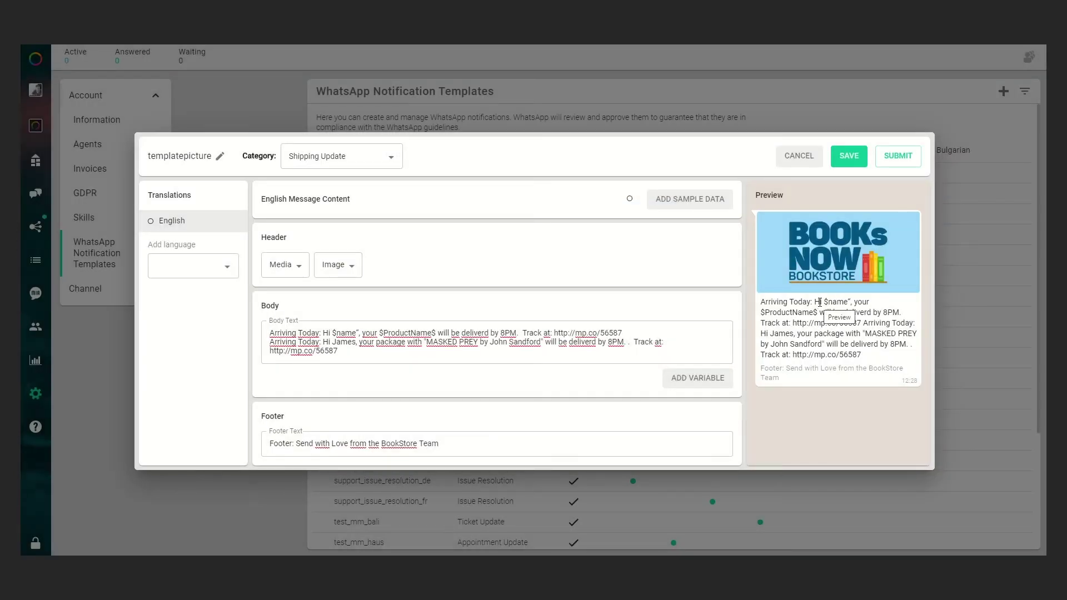
Save templatepicture and submit its English translation for WhatsApp review
{"action": "left_click", "coordinate": [847, 166]}
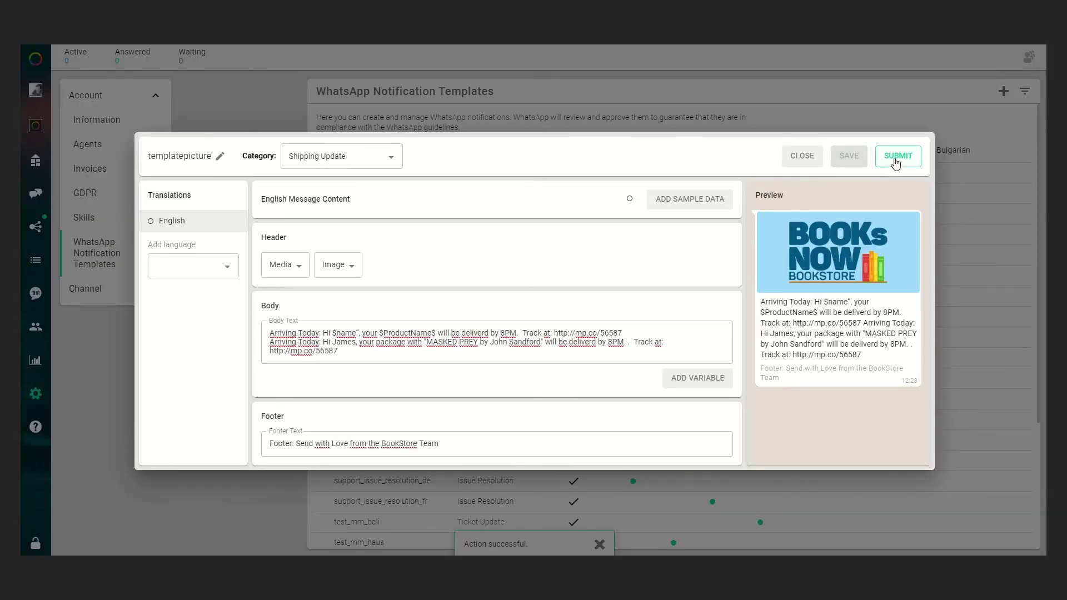
{"action": "left_click", "coordinate": [897, 161]}
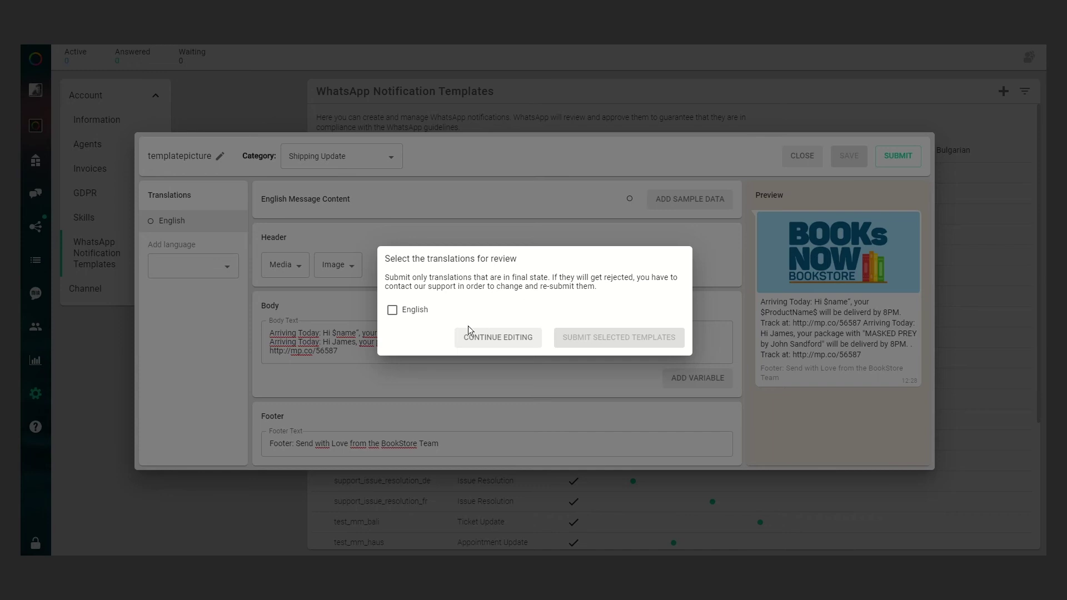
{"action": "left_click", "coordinate": [424, 310]}
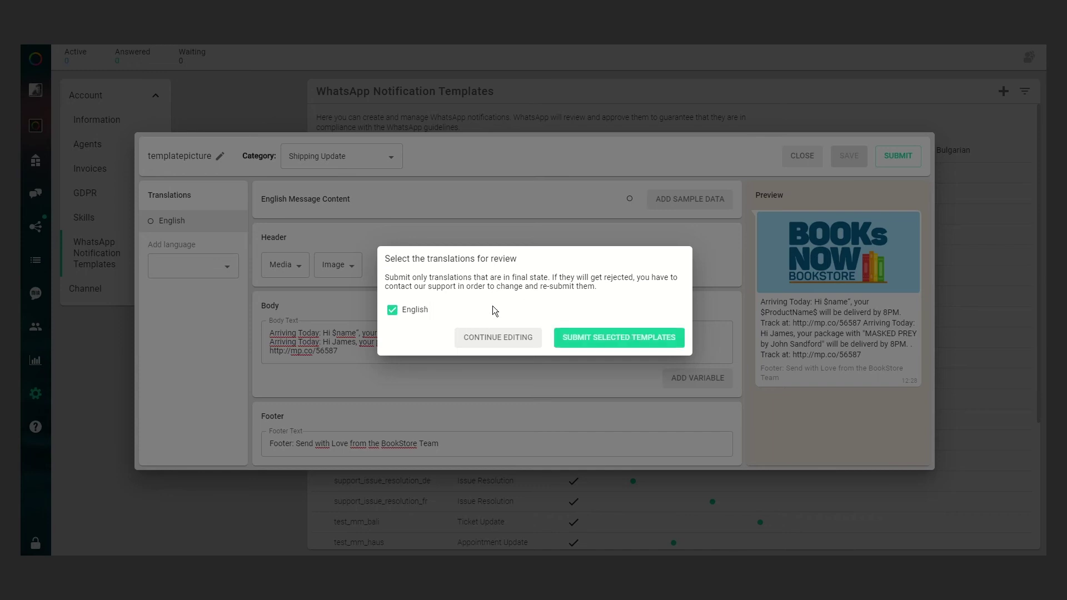
{"action": "left_click", "coordinate": [624, 341]}
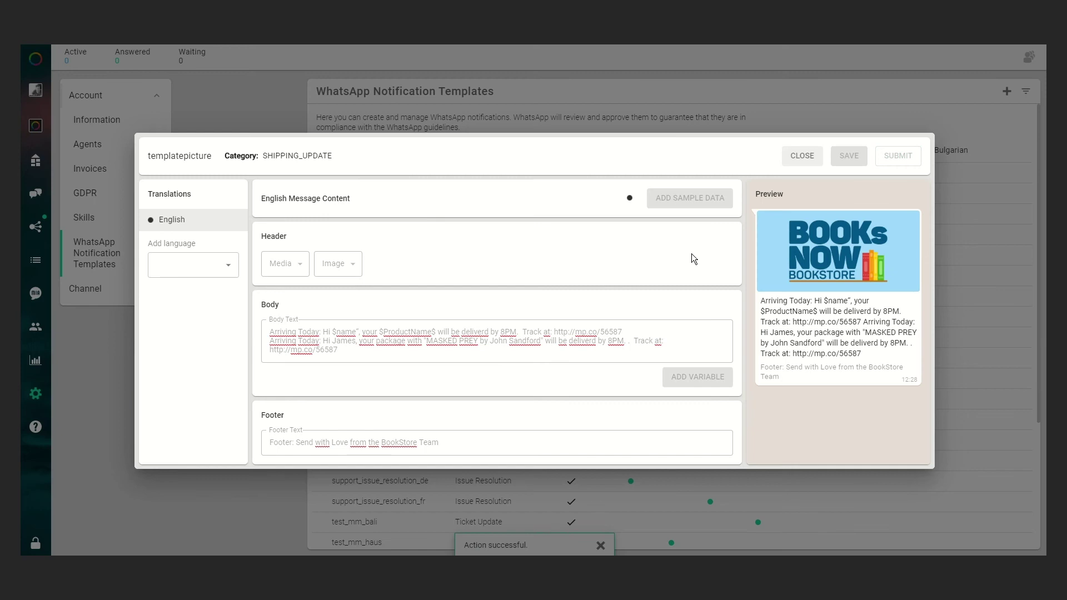
Close the editor and scroll the templates list down to templatepicture's status
{"action": "left_click", "coordinate": [801, 156]}
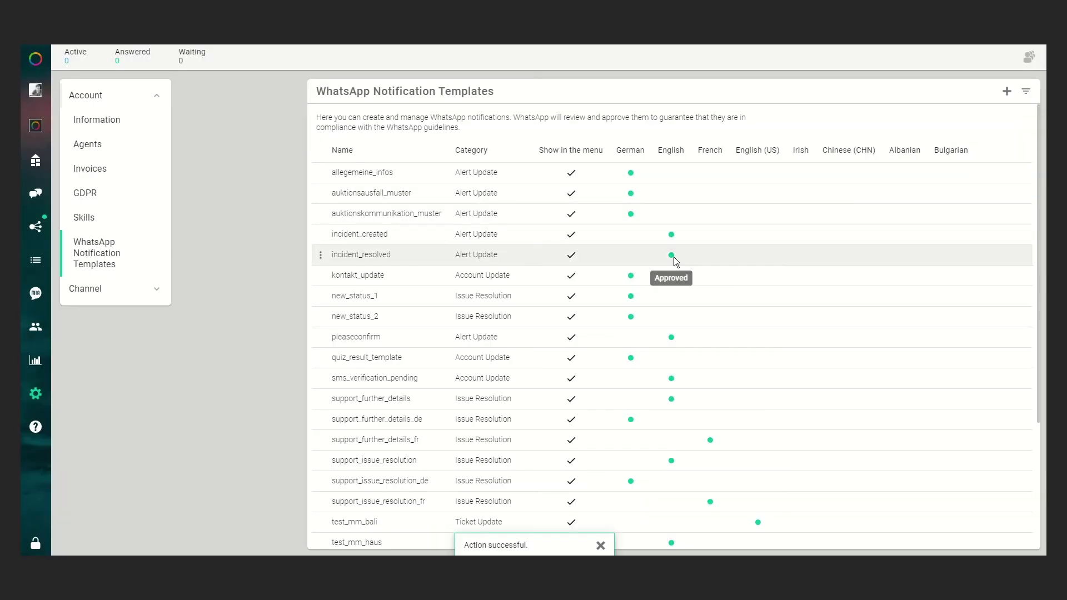
{"action": "scroll", "coordinate": [673, 257], "scroll_direction": "down", "scroll_amount": 3}
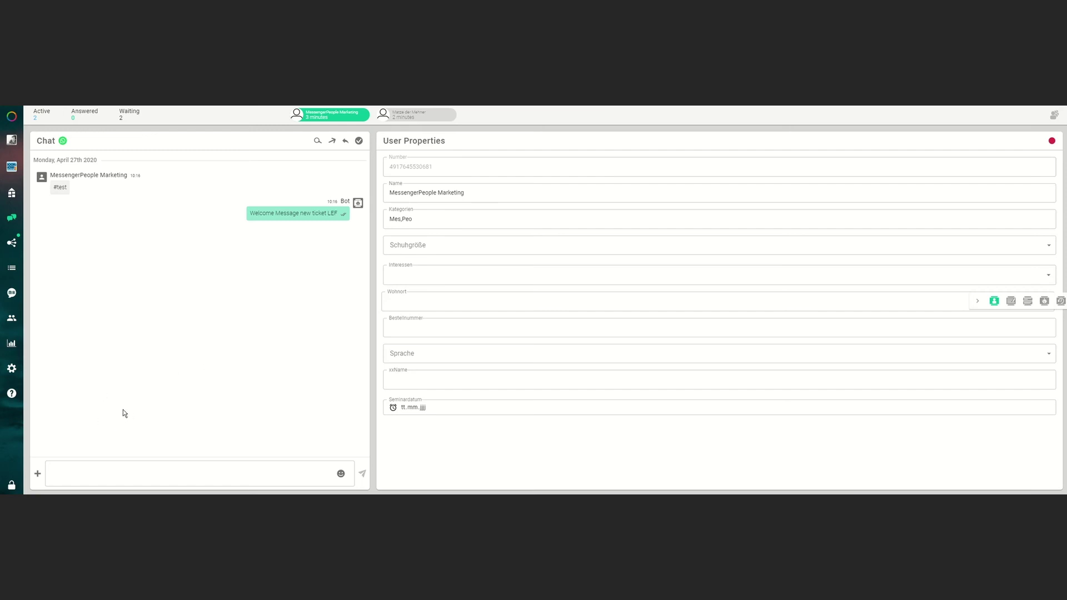
Start a chat notification using the test_mm_shipping template in English
{"action": "left_click", "coordinate": [37, 473]}
{"action": "left_click", "coordinate": [95, 416]}
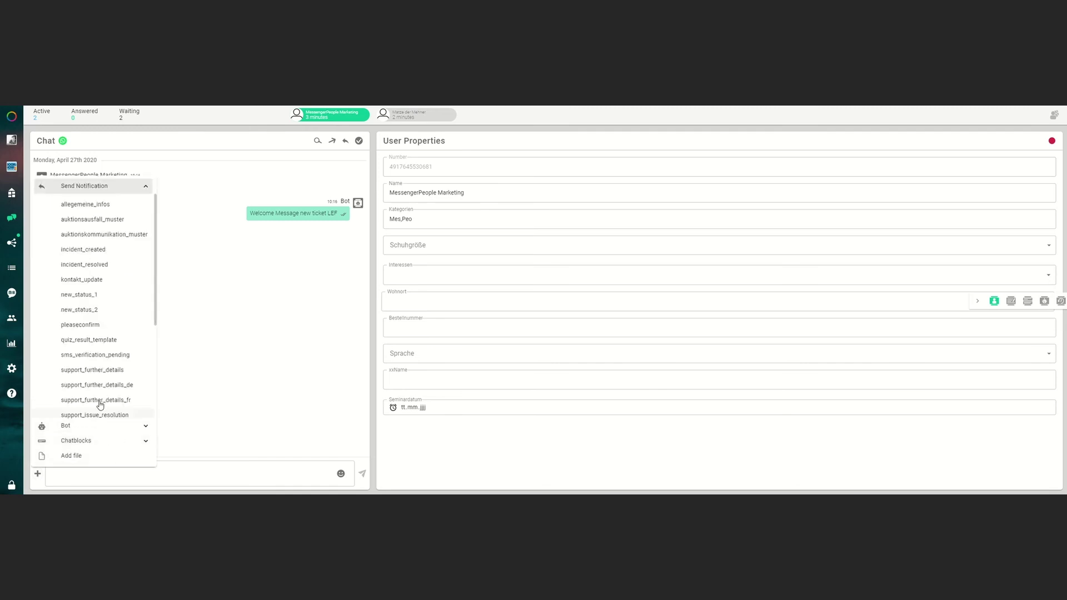
{"action": "scroll", "coordinate": [119, 340], "scroll_direction": "down", "scroll_amount": 2}
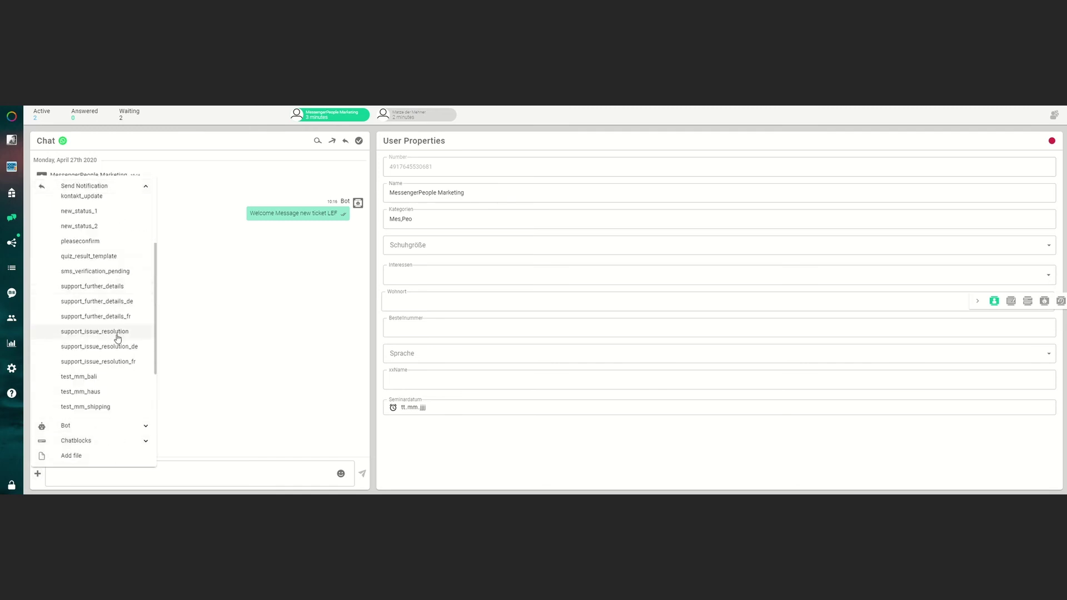
{"action": "scroll", "coordinate": [118, 341], "scroll_direction": "down", "scroll_amount": 1}
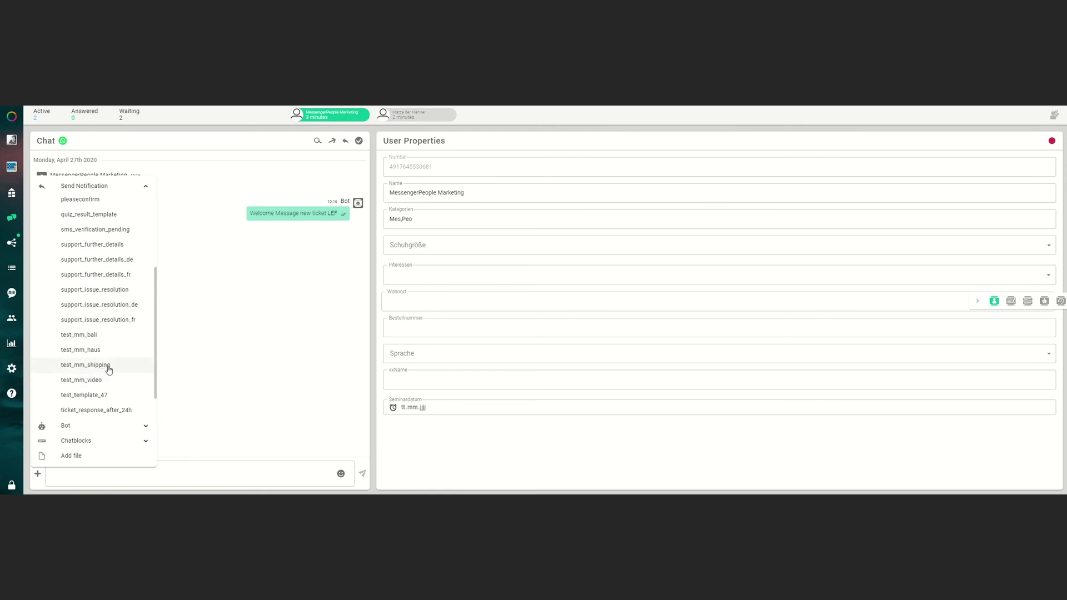
{"action": "left_click", "coordinate": [85, 365]}
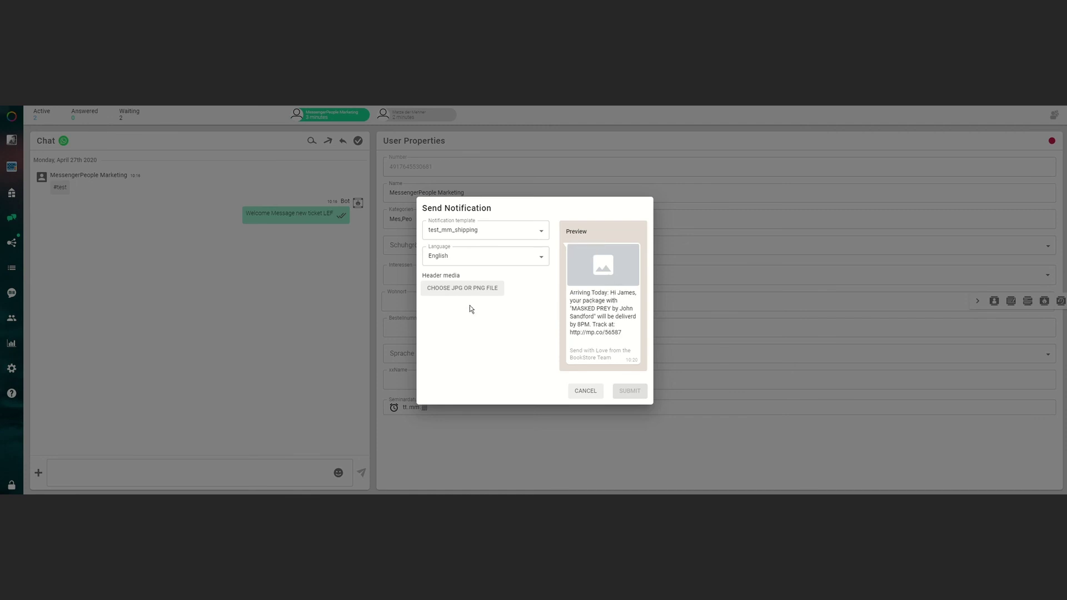
Attach Book Store Notification.png as the notification's header image
{"action": "left_click", "coordinate": [454, 292]}
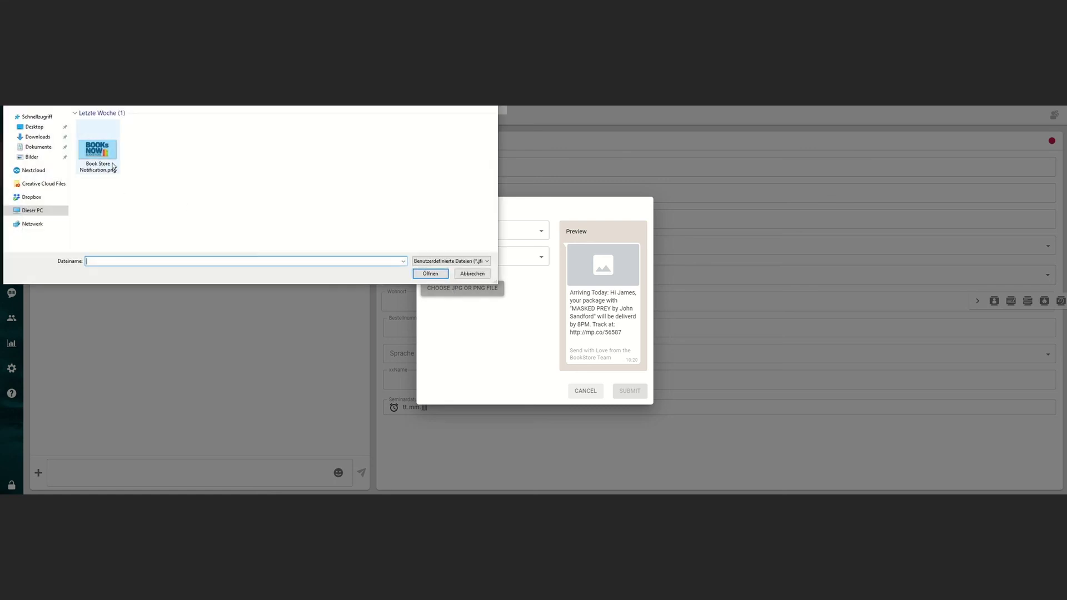
{"action": "double_click", "coordinate": [103, 158]}
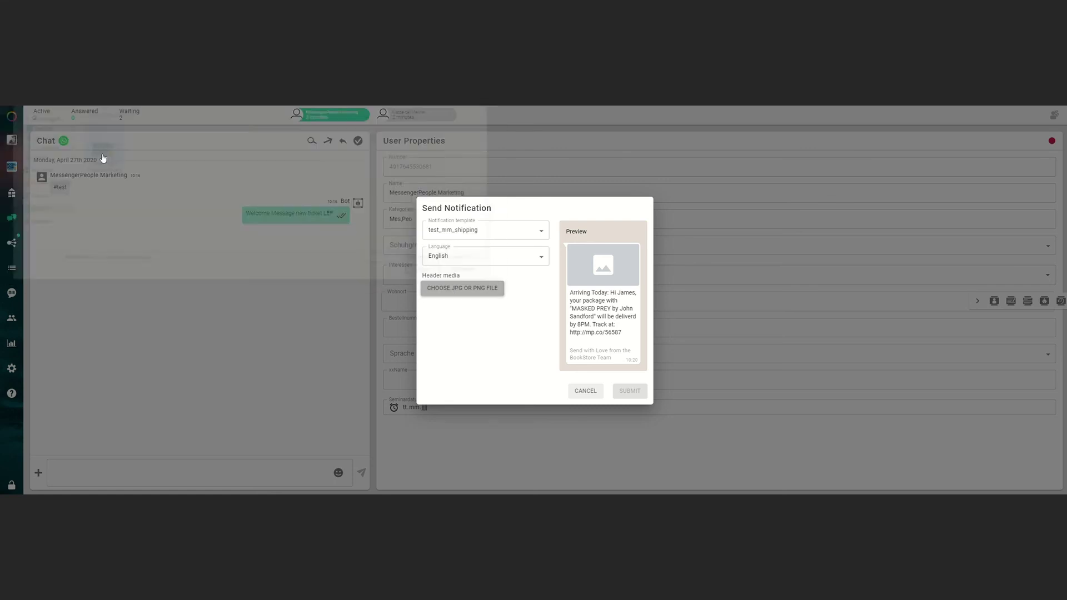